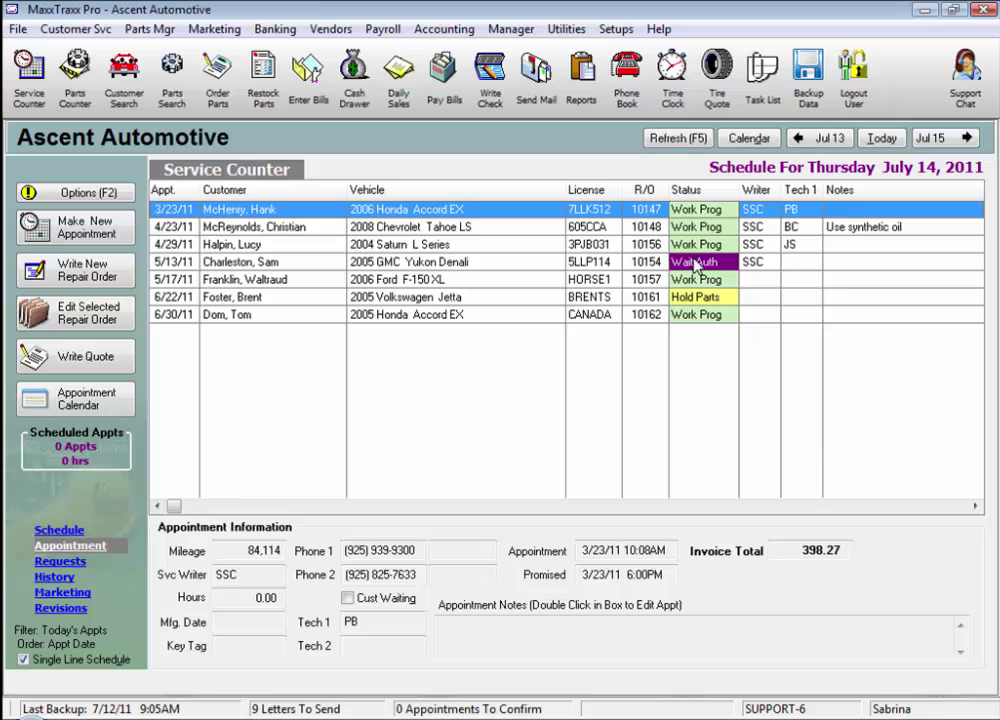
# Open the accounting setup for A/R due dates and finance charges.
pyautogui.click(615, 29)
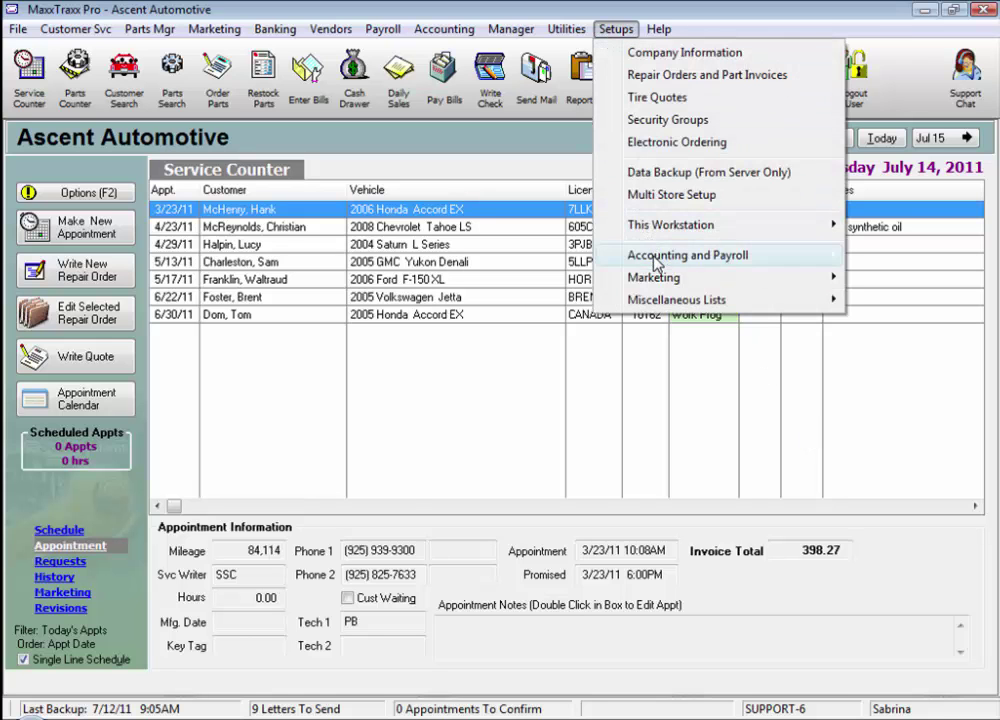
pyautogui.moveTo(657, 263)
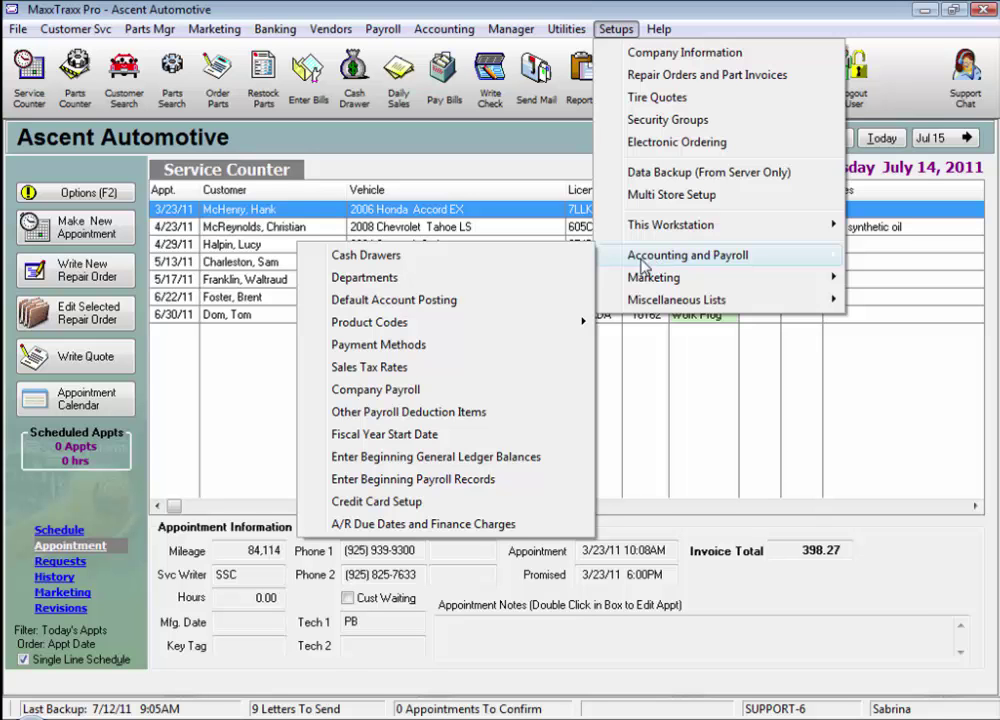
pyautogui.click(538, 527)
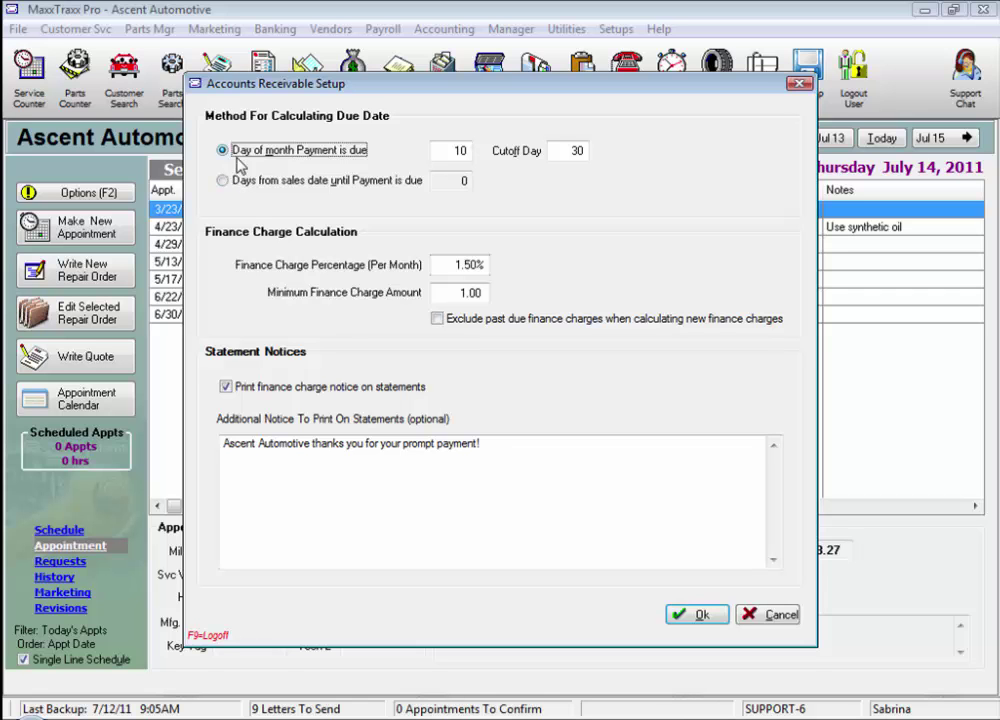
# Switch the due date calculation to 30 days from the sales date.
pyautogui.click(455, 151)
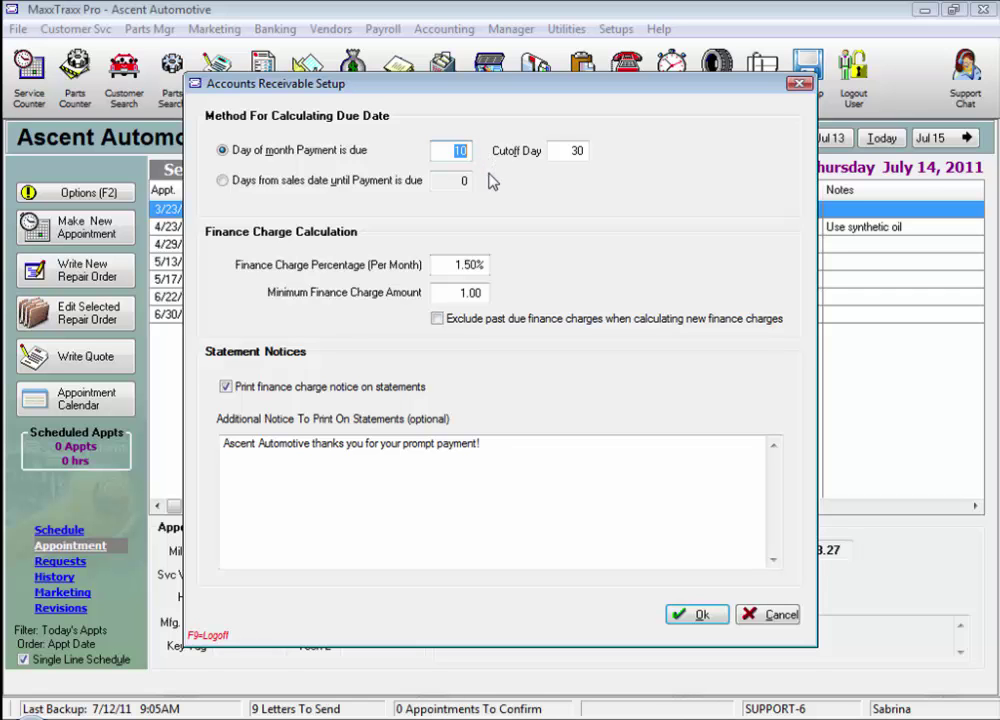
pyautogui.click(575, 151)
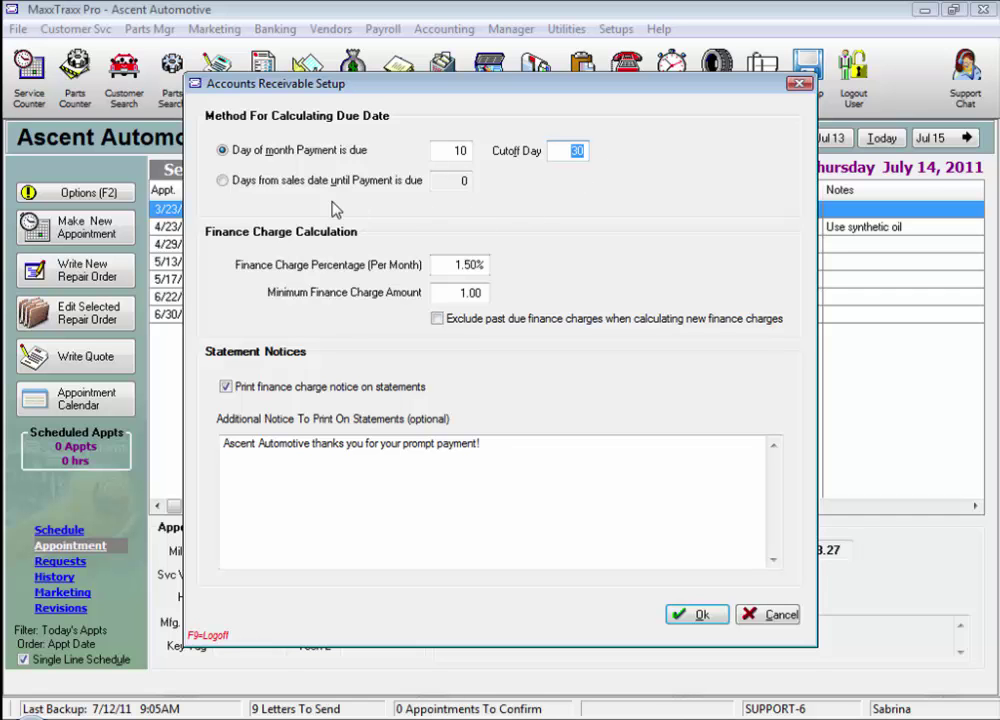
pyautogui.click(222, 181)
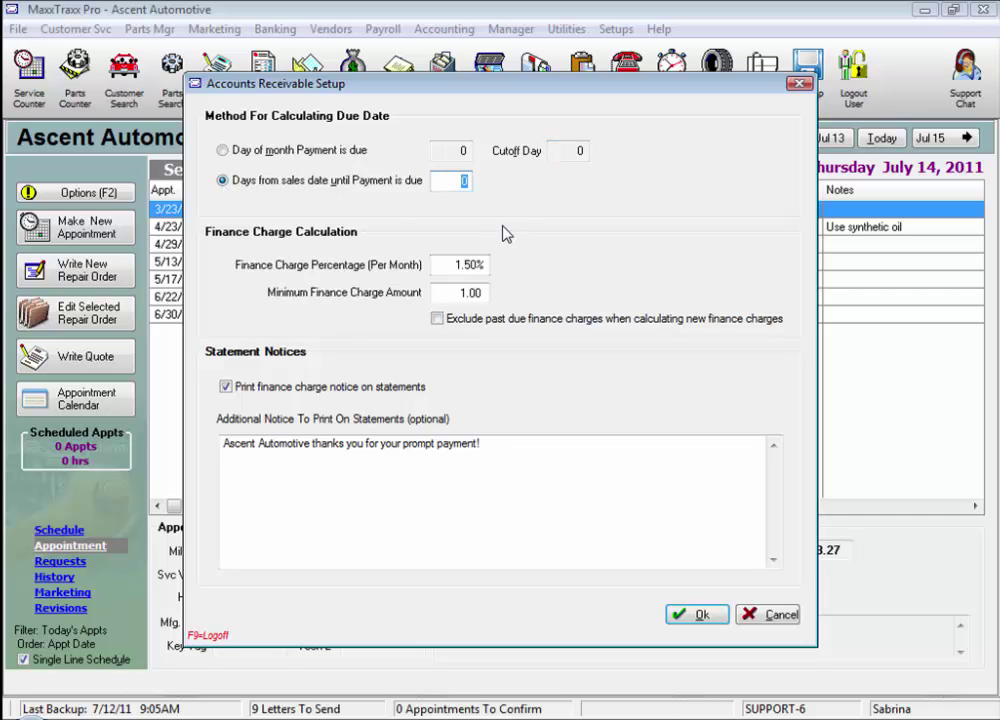
pyautogui.write('30')
# Calculate due dates by day of month, with payment due on day 10 and a cutoff day of 30.
pyautogui.click(222, 150)
pyautogui.write('10')
pyautogui.press('Tab')
pyautogui.write('30')
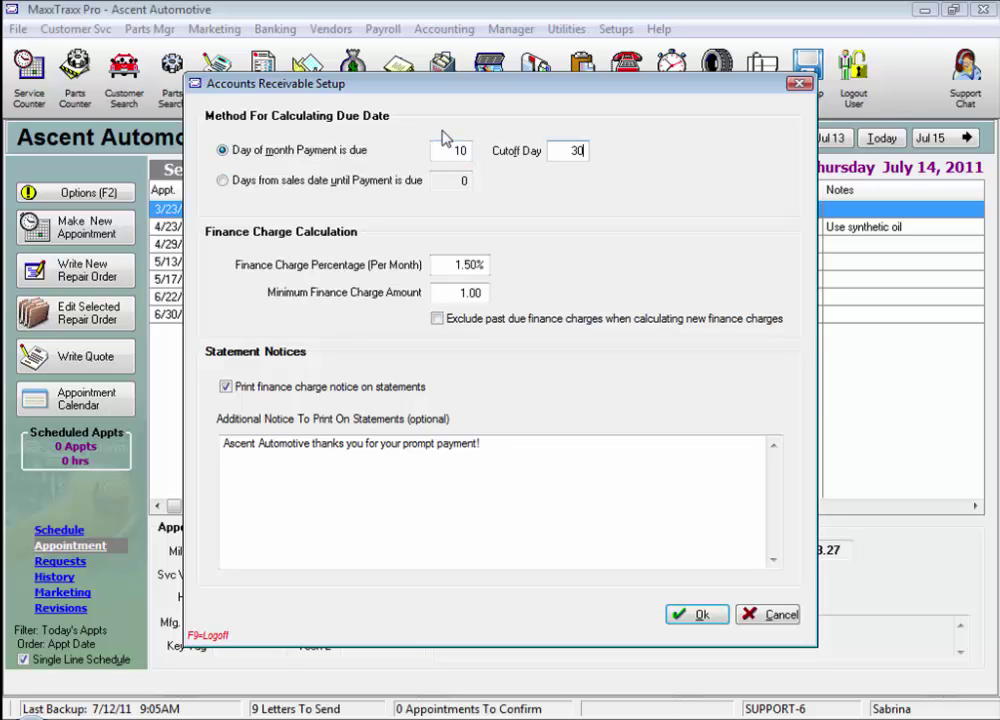
# Enable excluding past due finance charges when calculating new finance charges.
pyautogui.moveTo(453, 151); pyautogui.dragTo(472, 143)
pyautogui.click(444, 265)
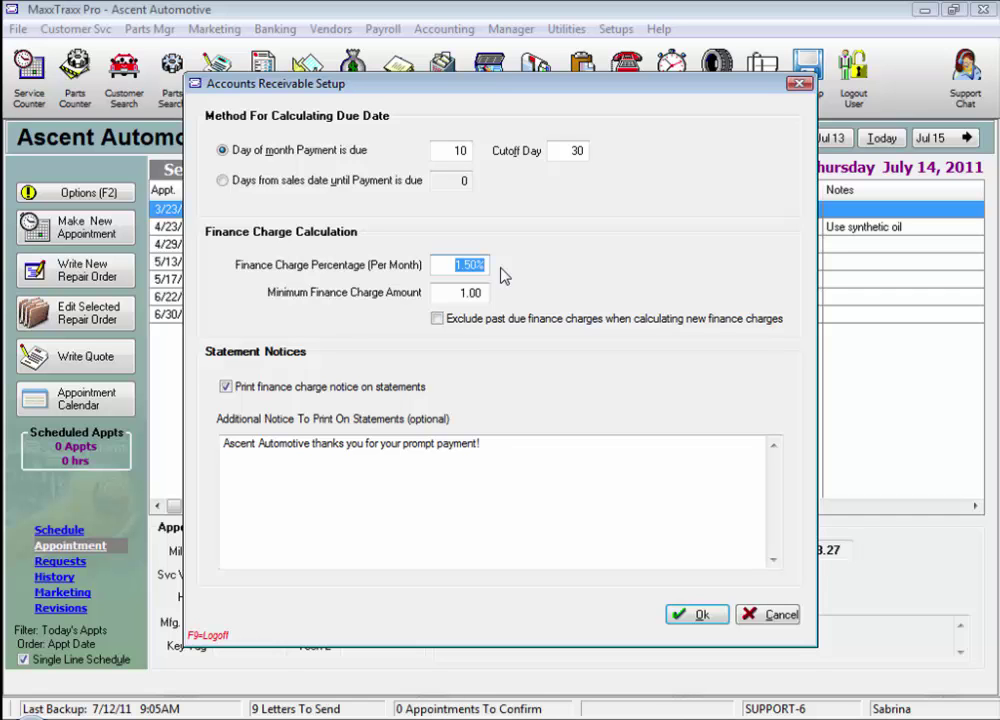
pyautogui.click(469, 292)
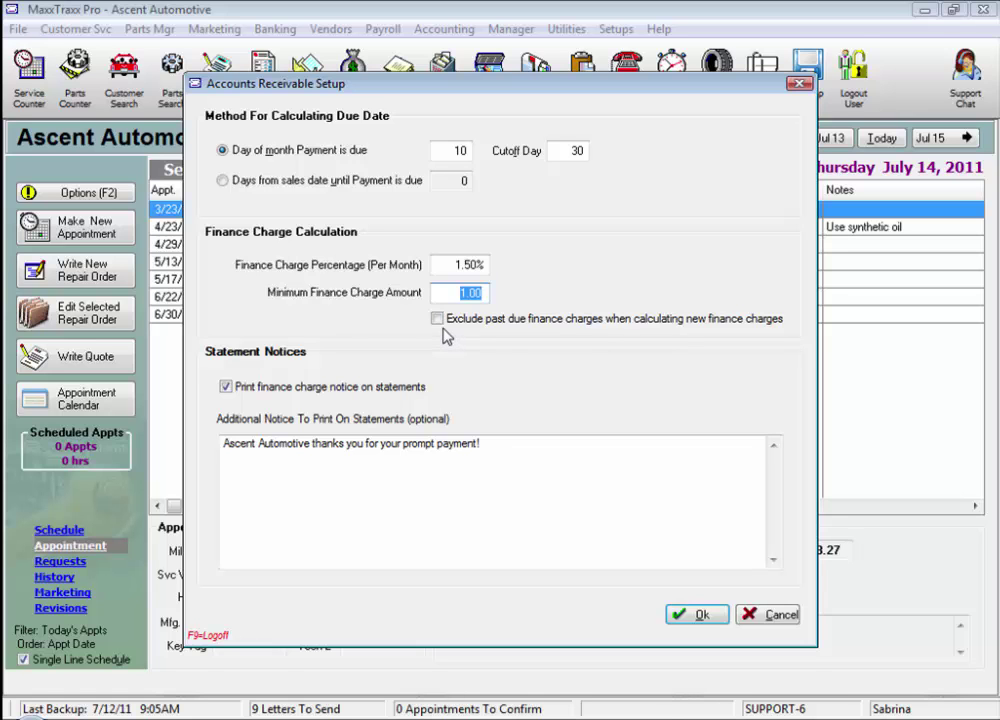
pyautogui.click(458, 151)
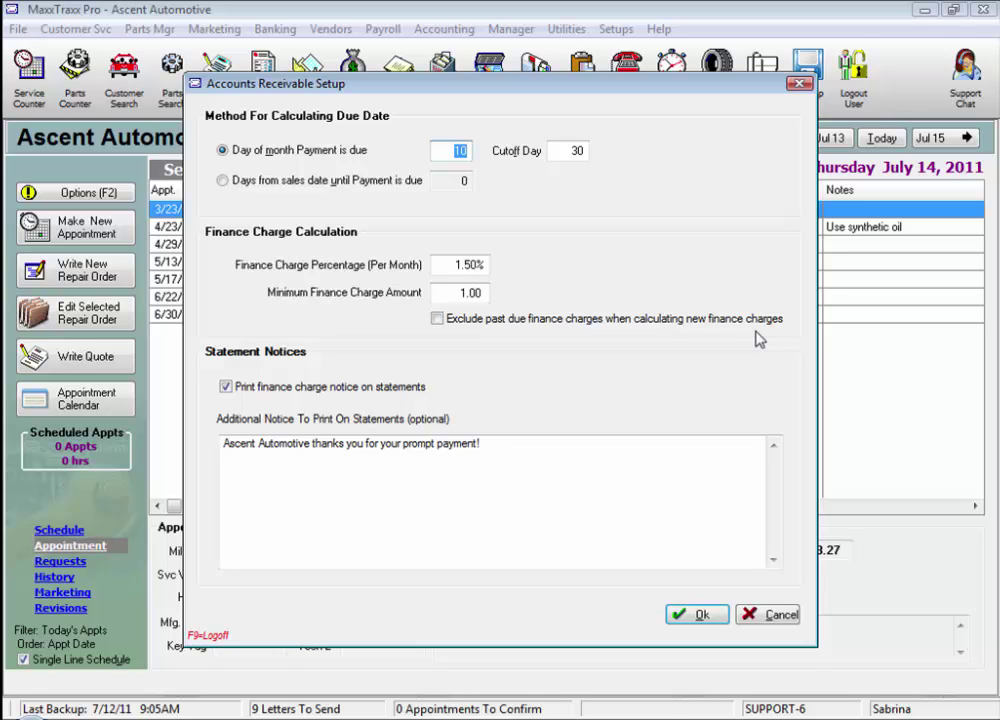
pyautogui.click(437, 319)
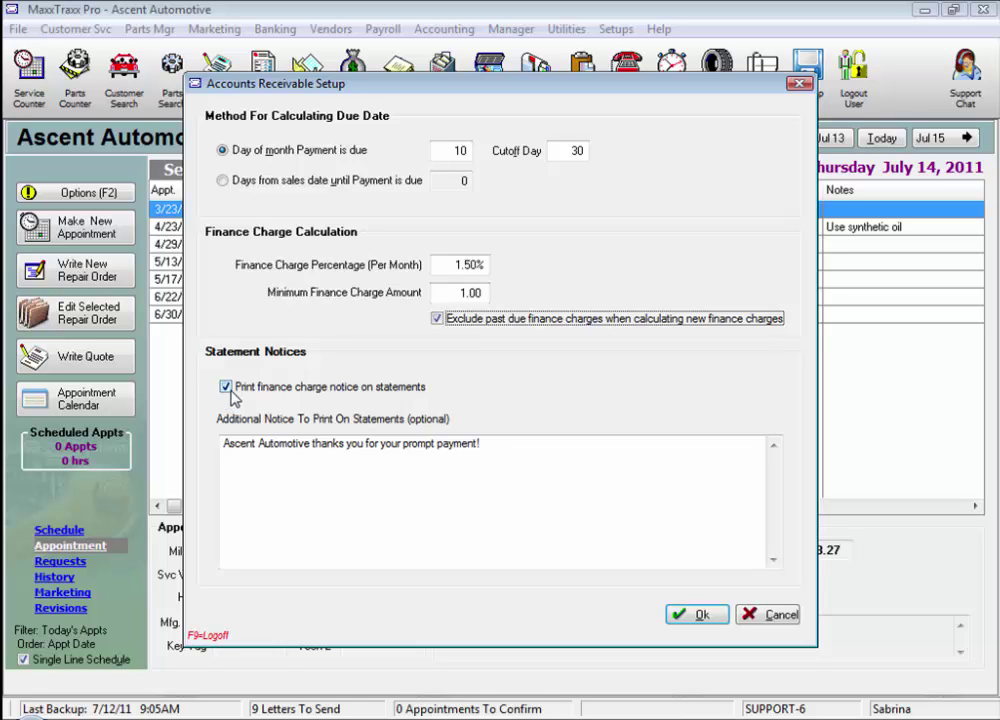
# Review the finance charge percentage, minimum amount and additional statement notice, and save the accounts receivable setup.
pyautogui.click(449, 266)
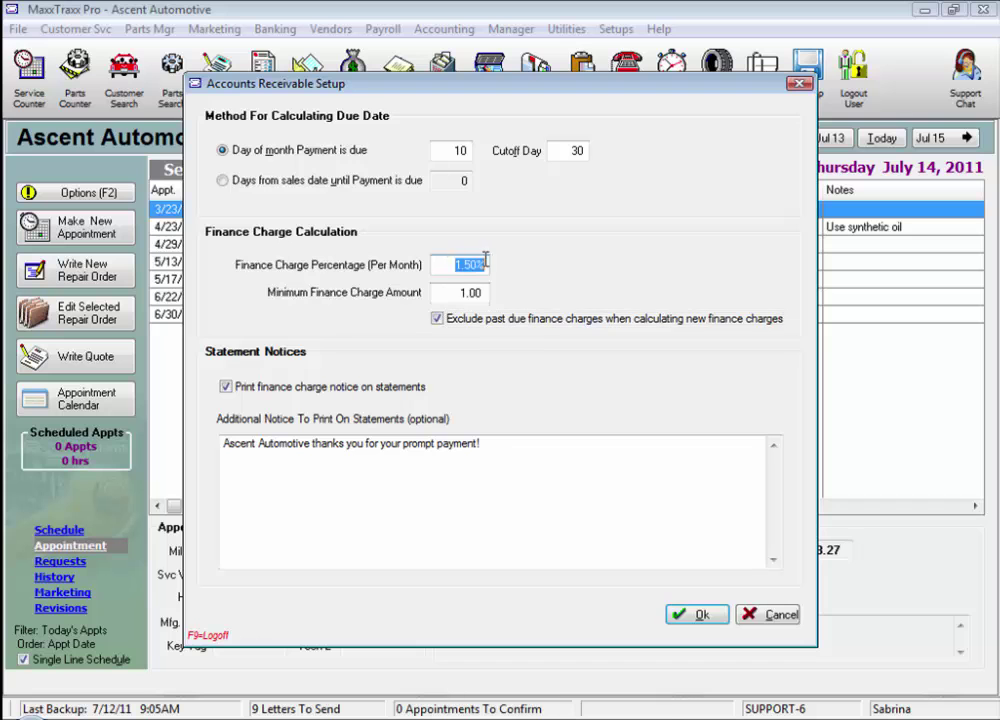
pyautogui.click(459, 292)
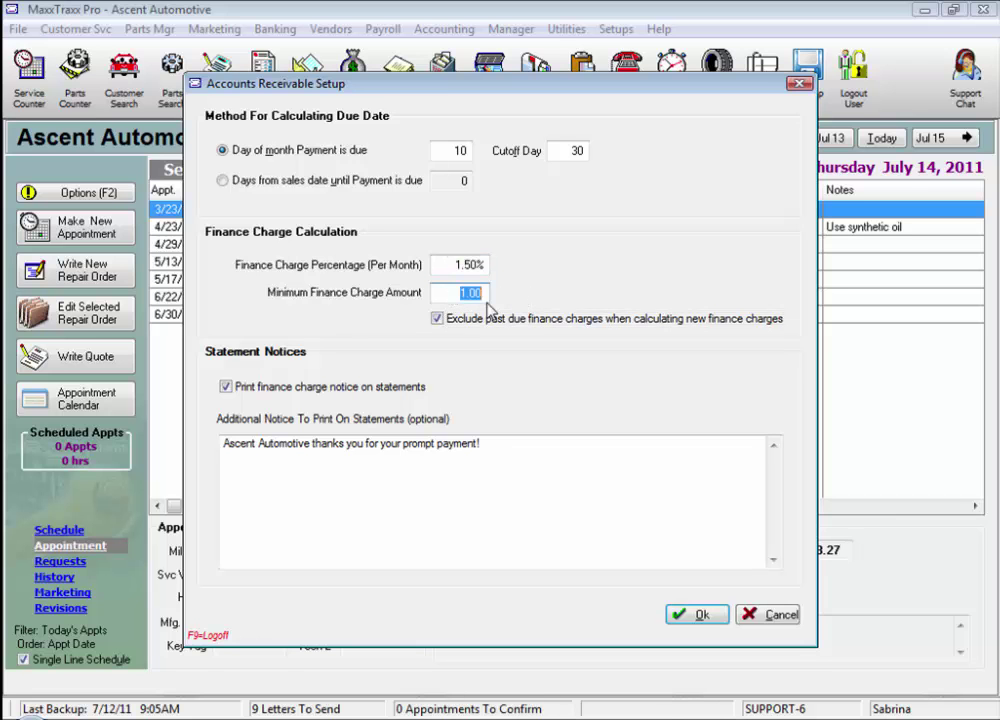
pyautogui.moveTo(227, 458); pyautogui.dragTo(538, 447)
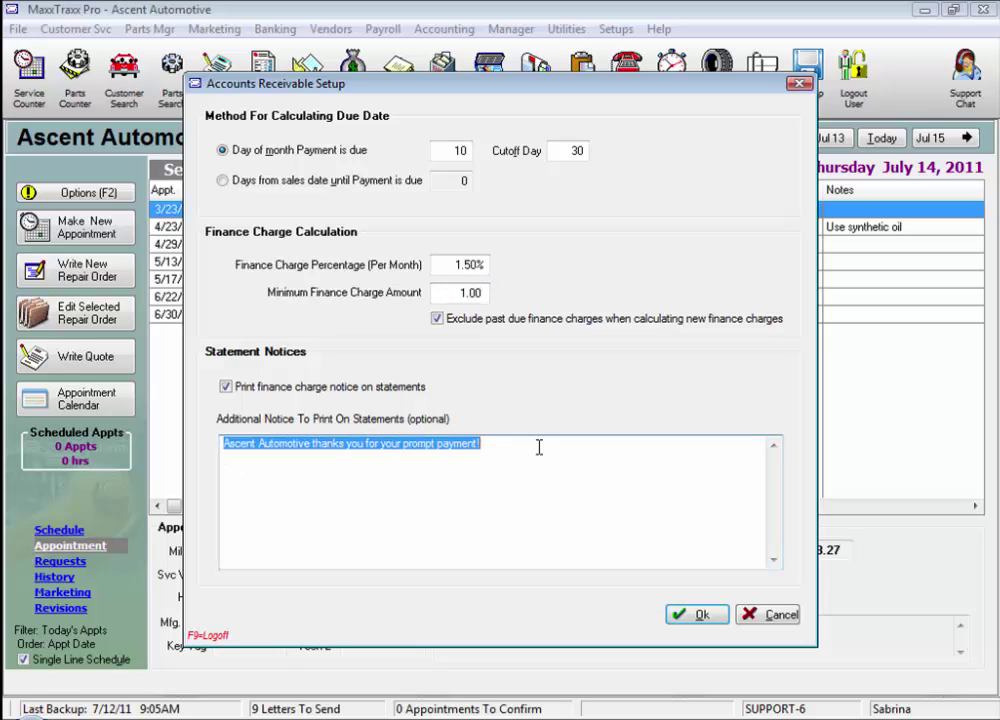
pyautogui.click(504, 472)
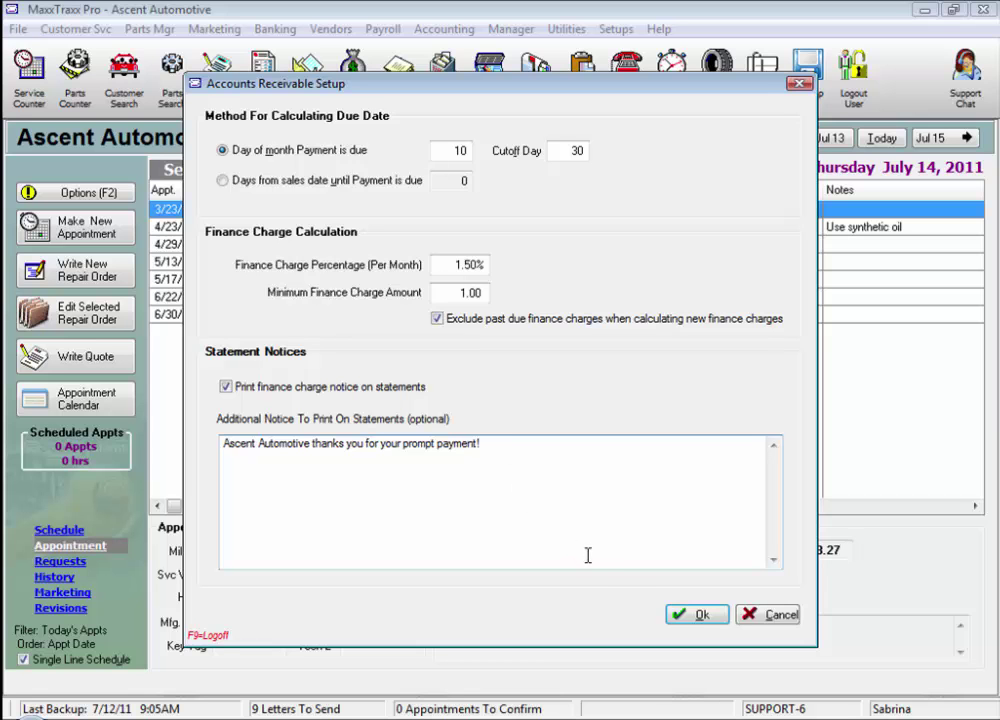
pyautogui.click(703, 616)
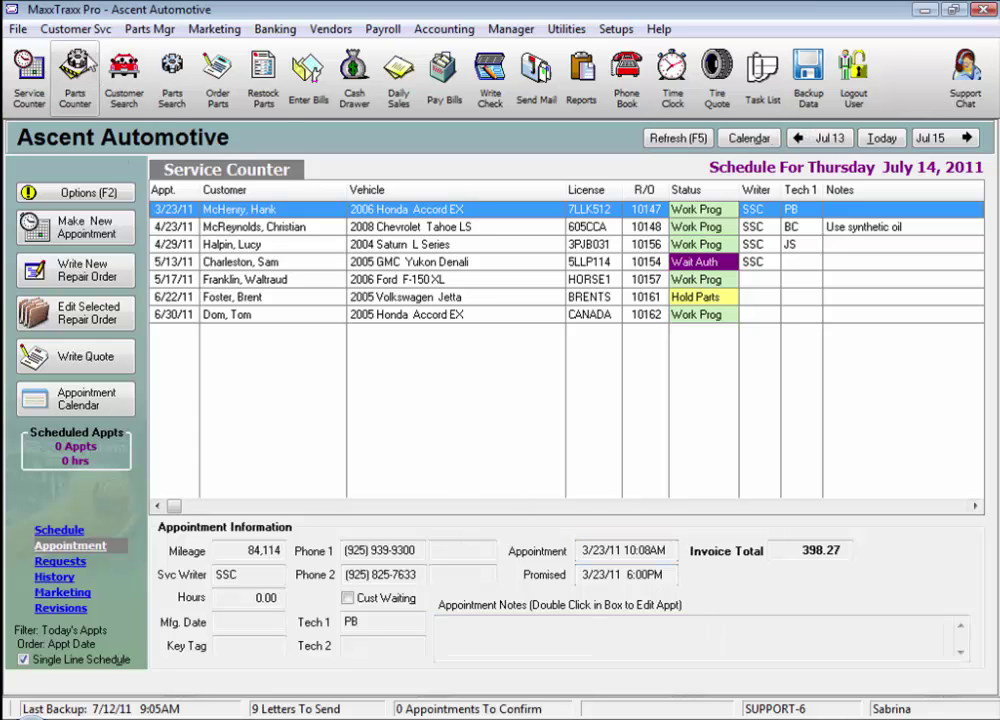
# Start posting automatic finance charges, setting the due date limit for invoices to 7/11/2011.
pyautogui.click(71, 34)
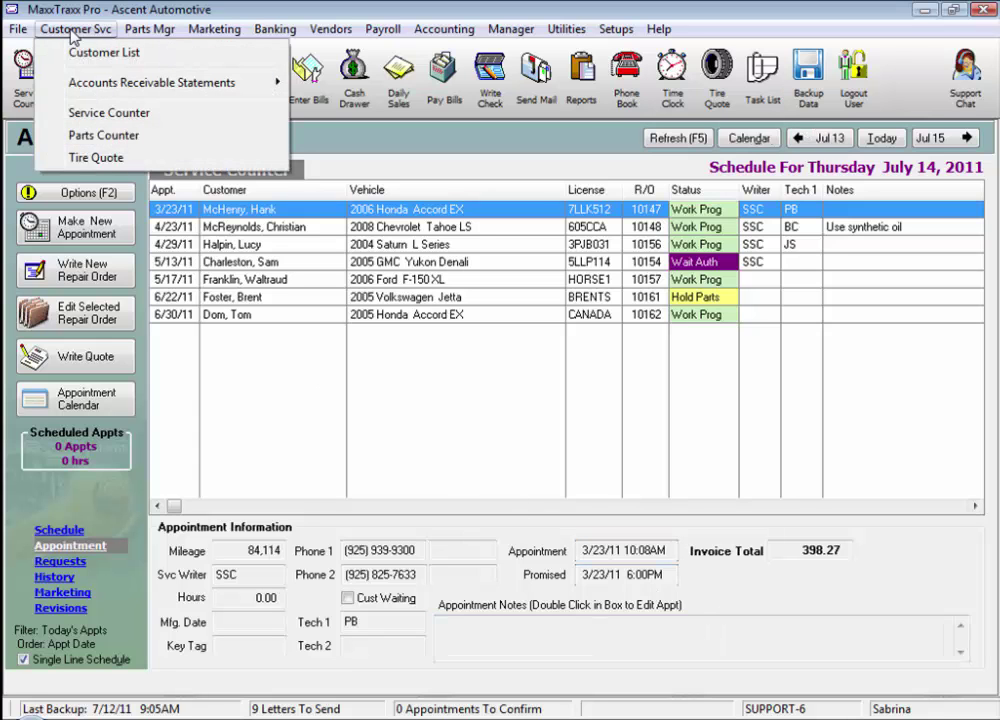
pyautogui.moveTo(90, 83)
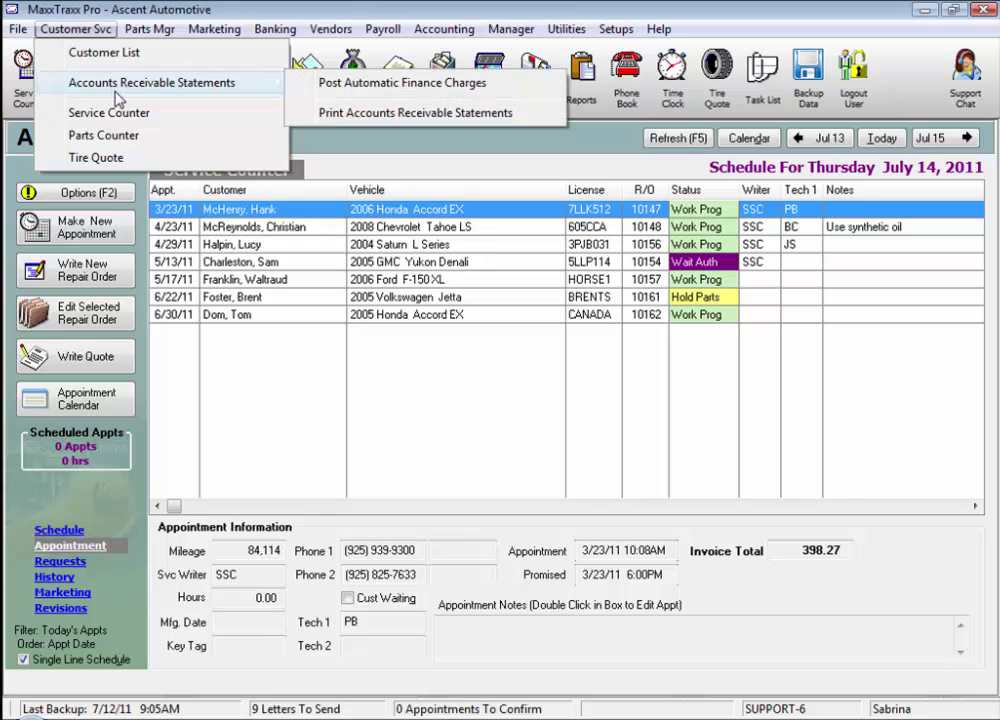
pyautogui.click(349, 84)
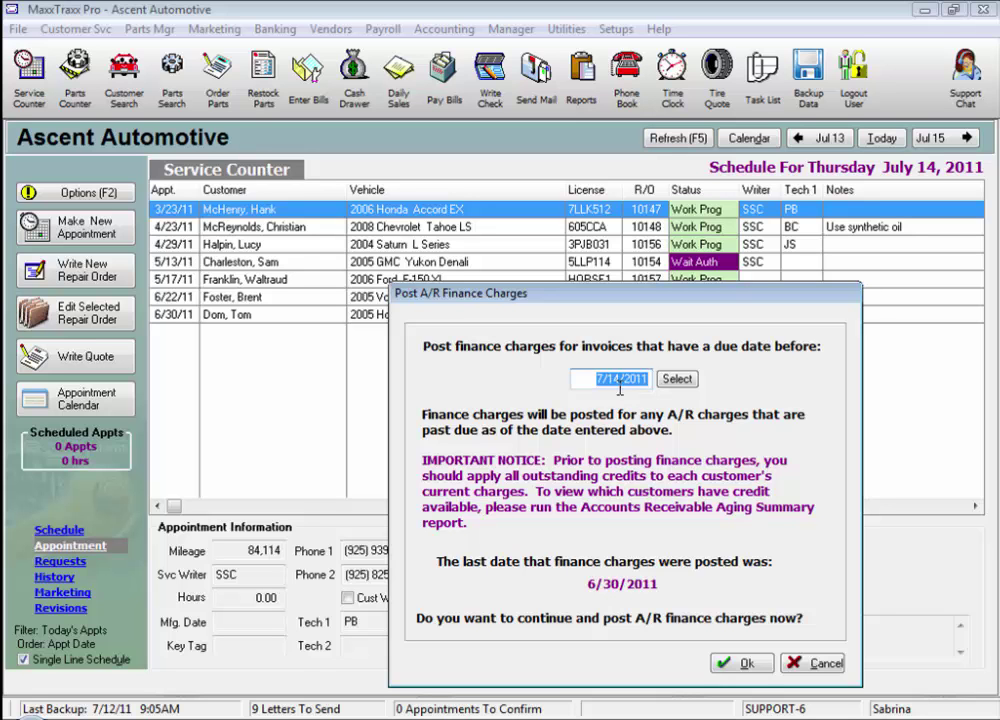
pyautogui.click(629, 378)
pyautogui.press('BackSpace')
pyautogui.write('1')
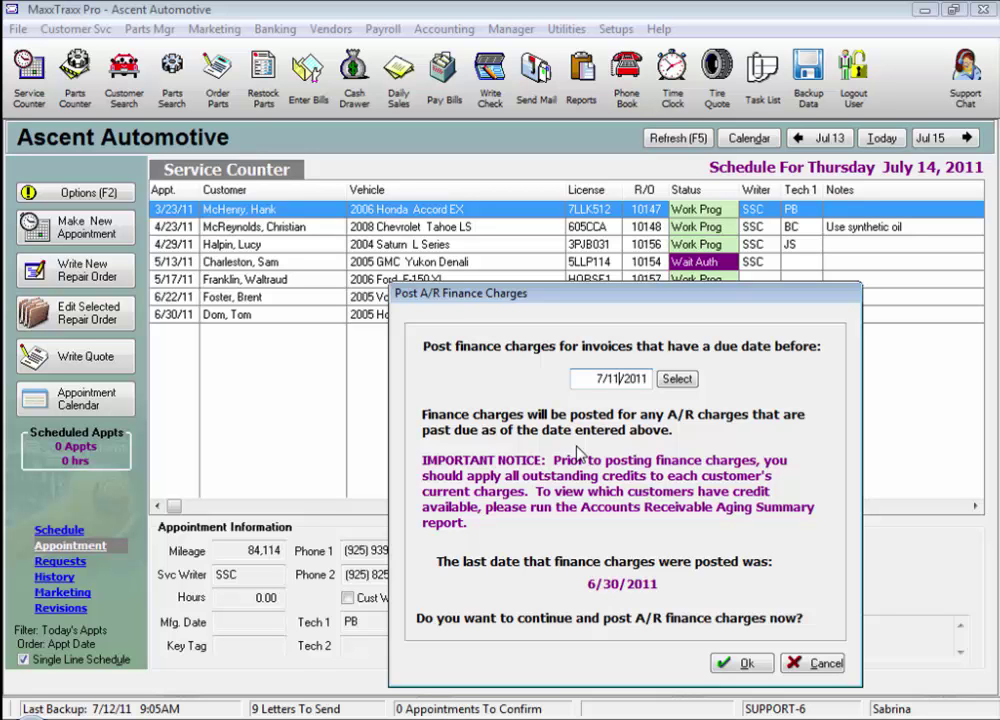
pyautogui.moveTo(593, 378); pyautogui.dragTo(656, 388)
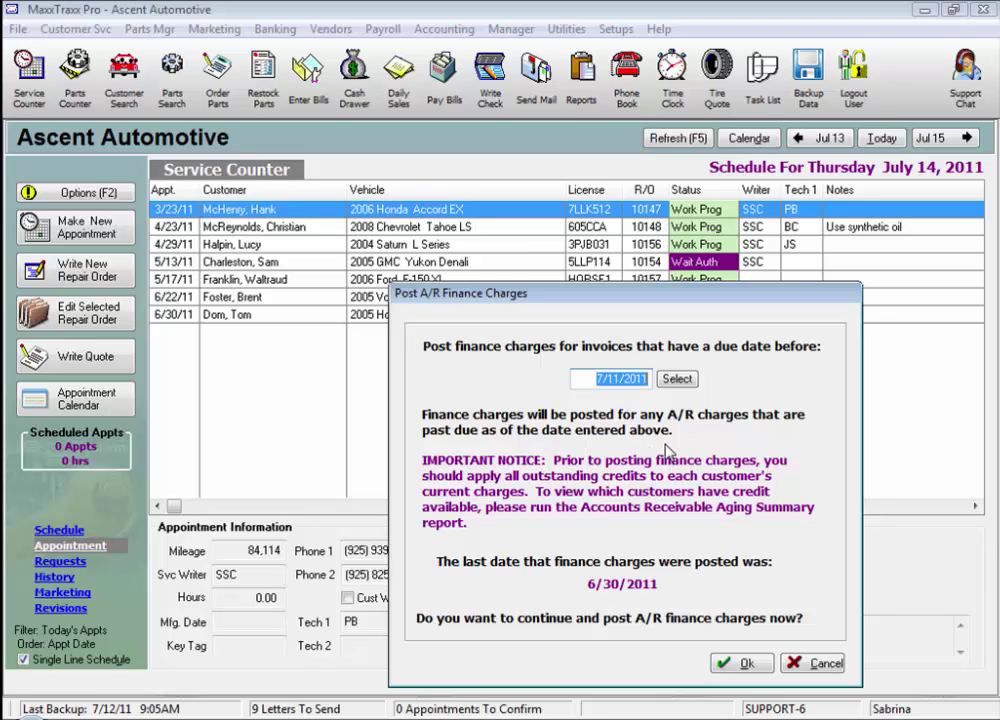
# Continue to the finance charge review, exclude VIN #1, and post the remaining charges to the customers' A/R accounts.
pyautogui.click(743, 663)
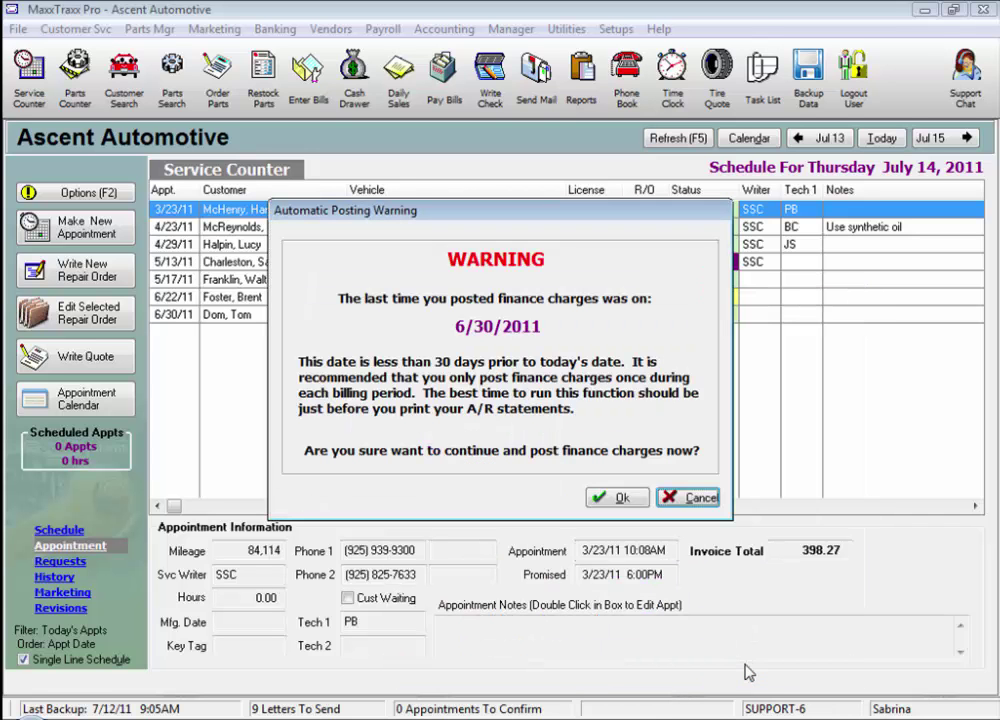
pyautogui.click(620, 499)
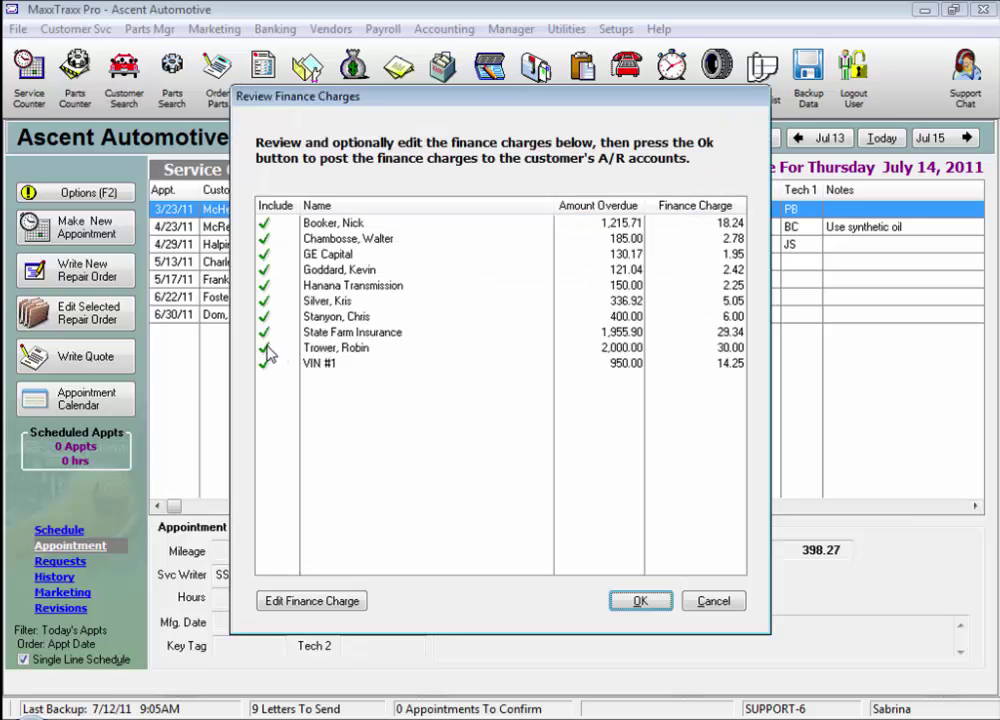
pyautogui.click(264, 363)
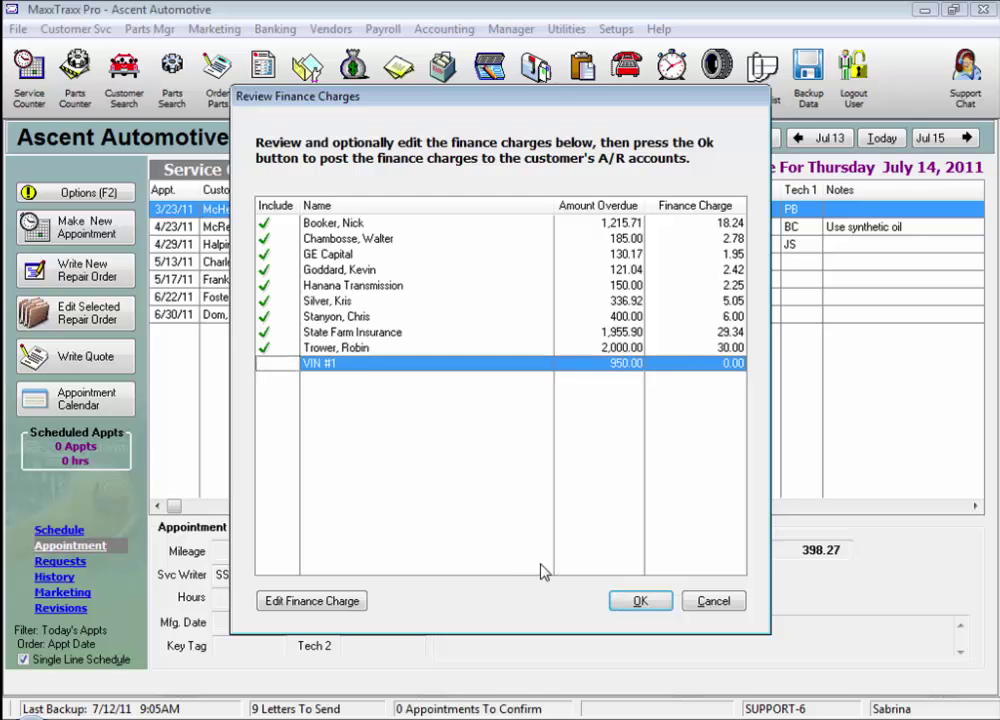
pyautogui.click(640, 600)
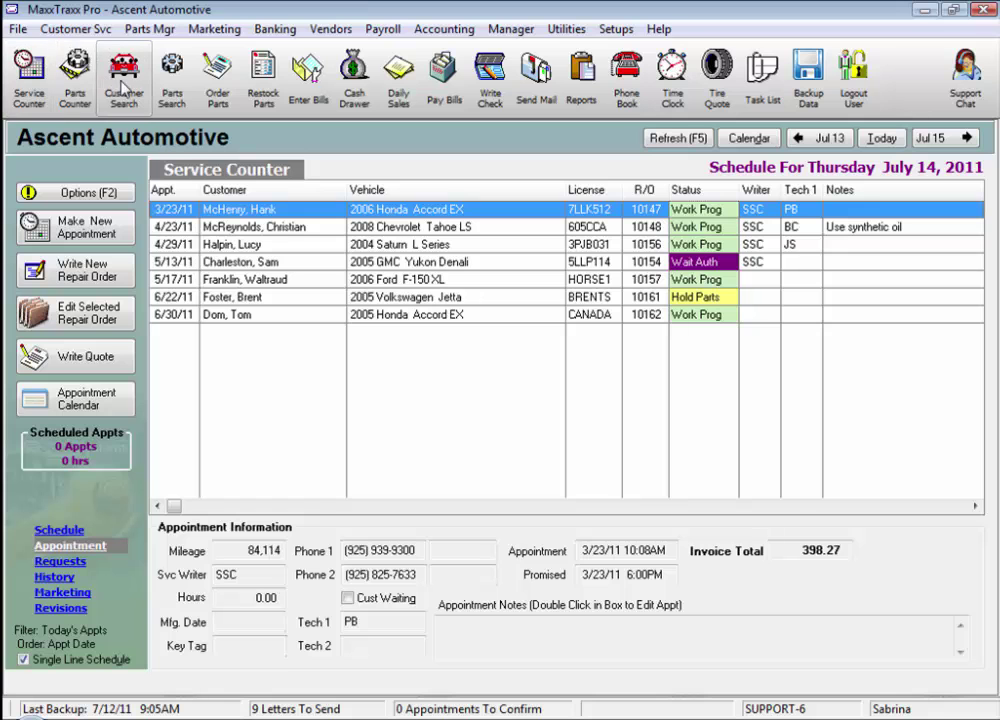
# Search for the customer by last name and view the A/R transactions from their customer record.
pyautogui.click(124, 88)
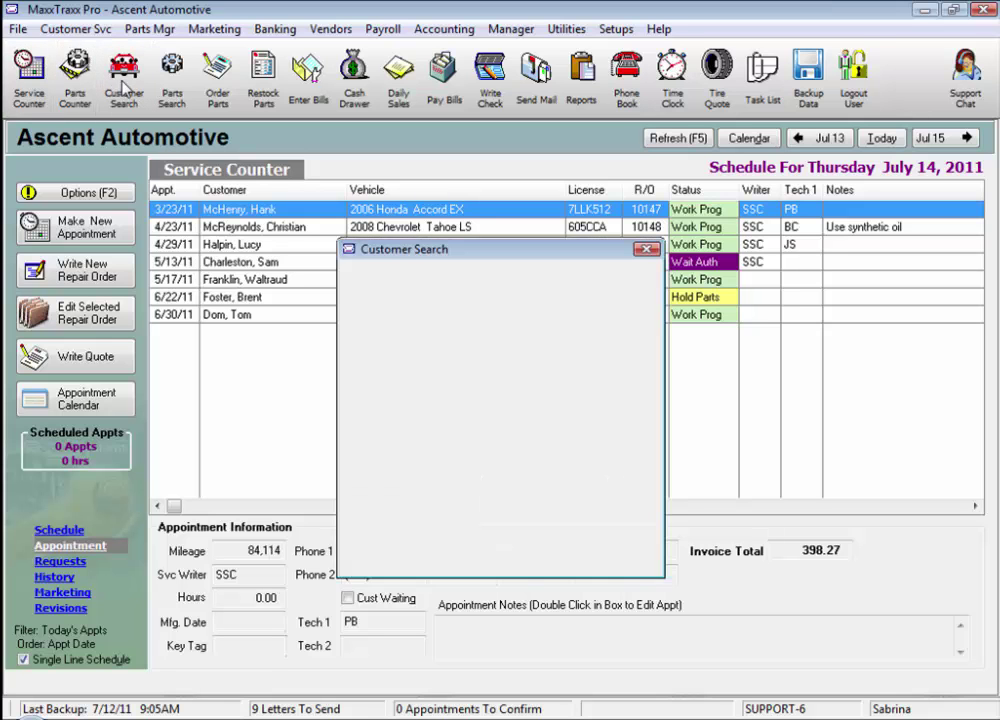
pyautogui.write('silver')
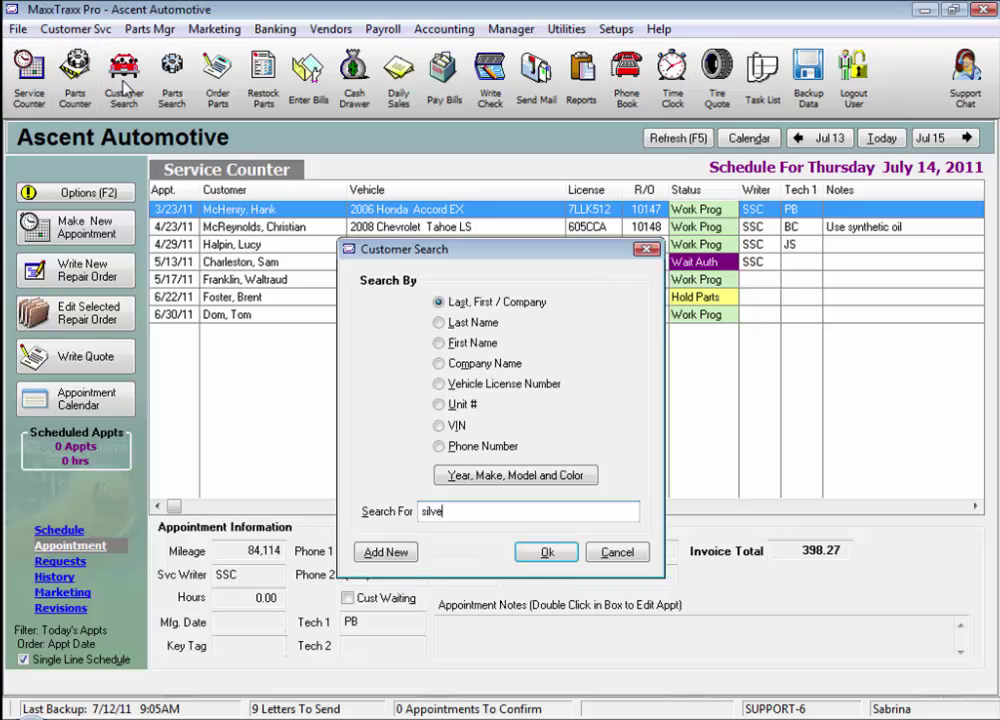
pyautogui.press('Return')
pyautogui.press('Return')
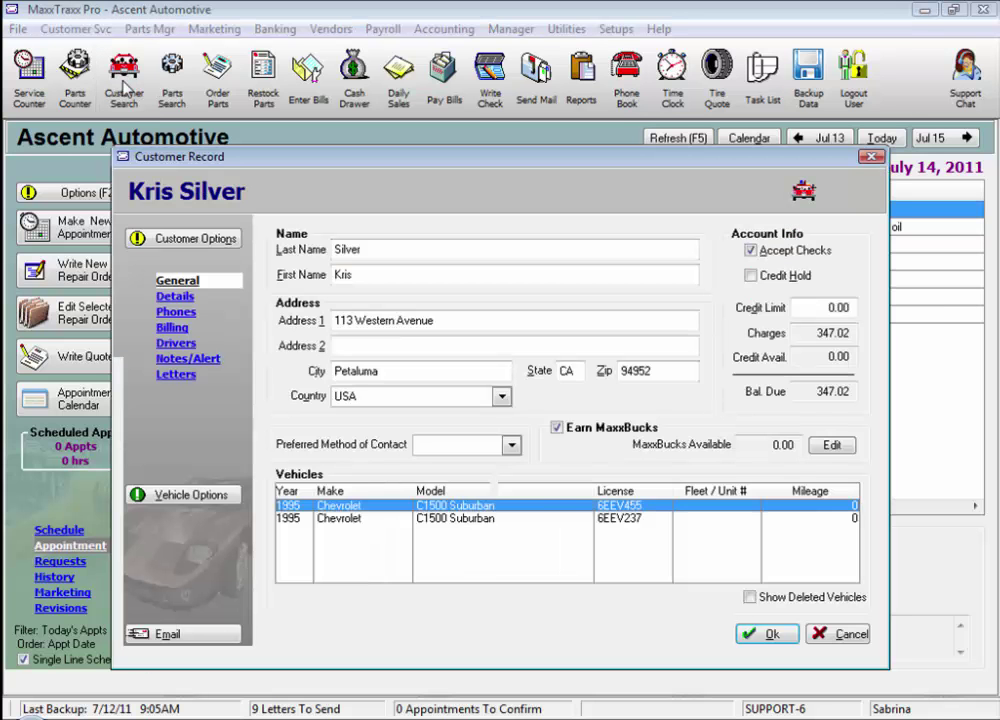
pyautogui.click(190, 239)
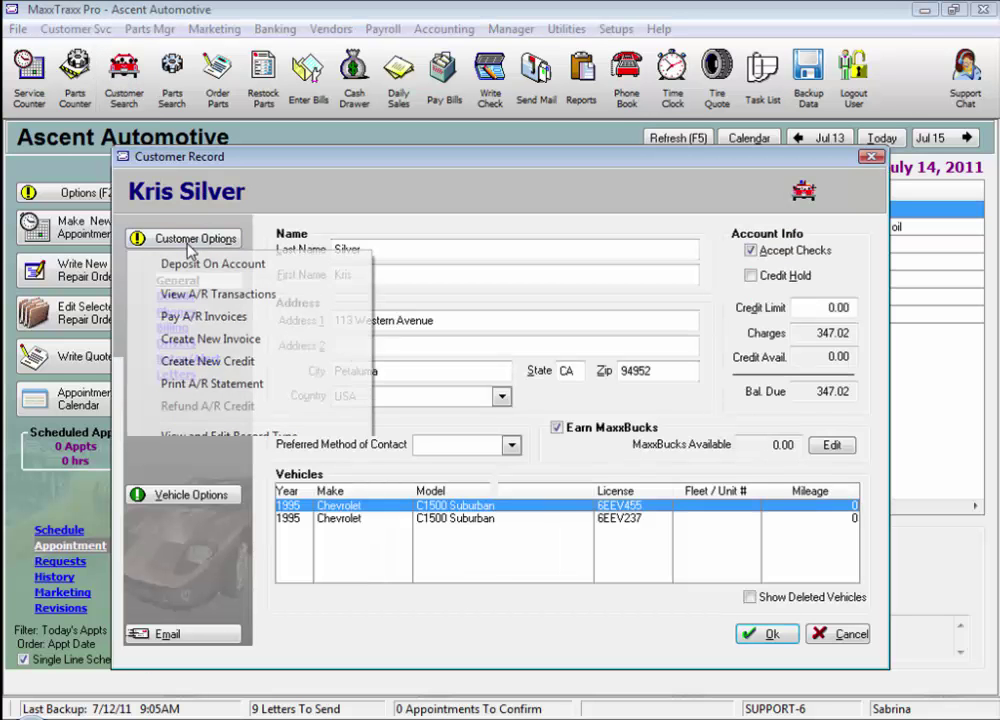
pyautogui.click(215, 294)
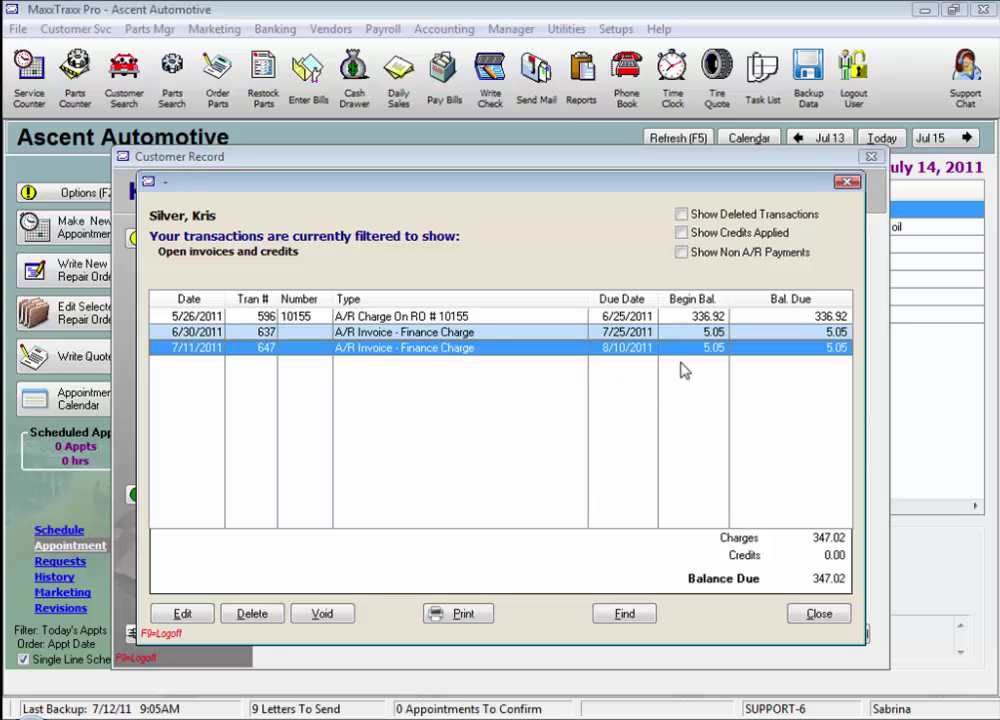
# Delete the customer's 6/30/2011 finance charge invoice and close the A/R transactions.
pyautogui.click(484, 333)
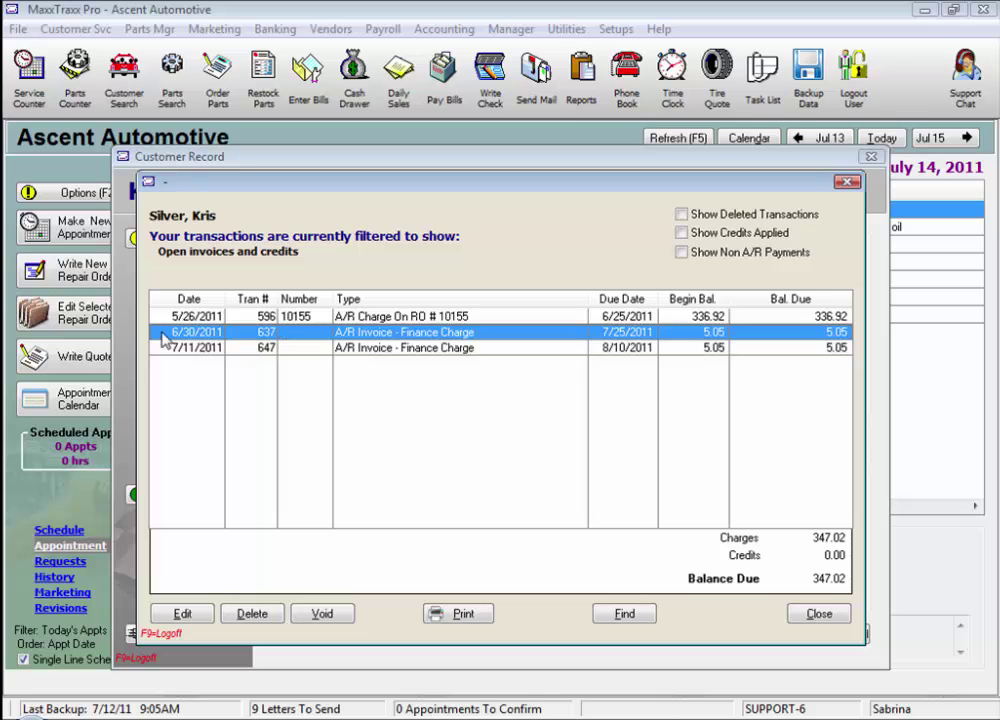
pyautogui.click(320, 317)
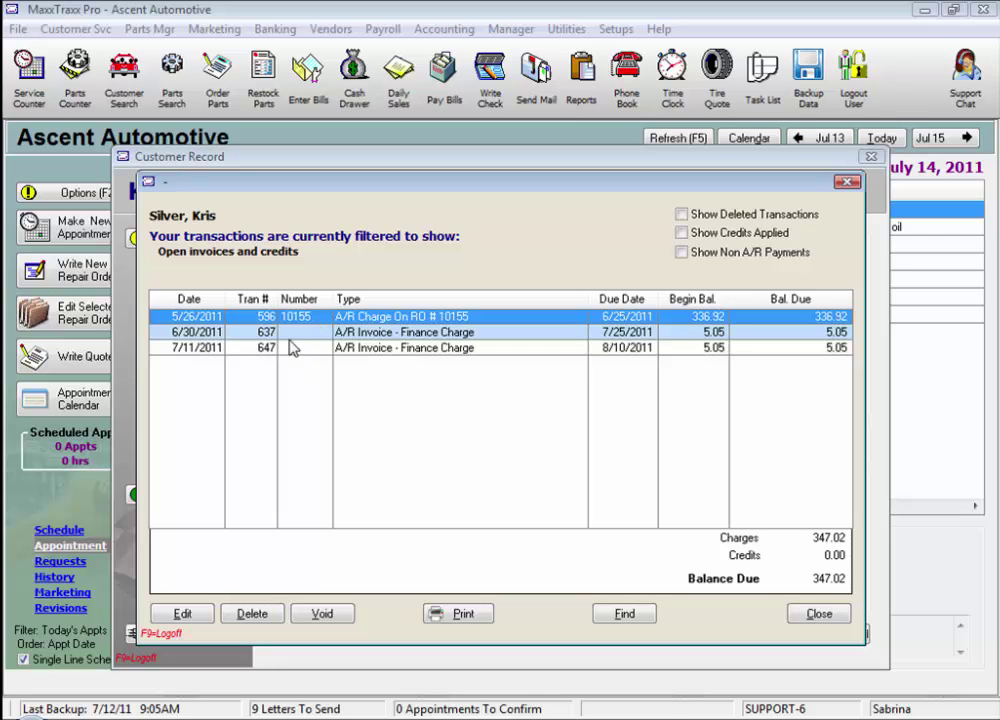
pyautogui.click(290, 334)
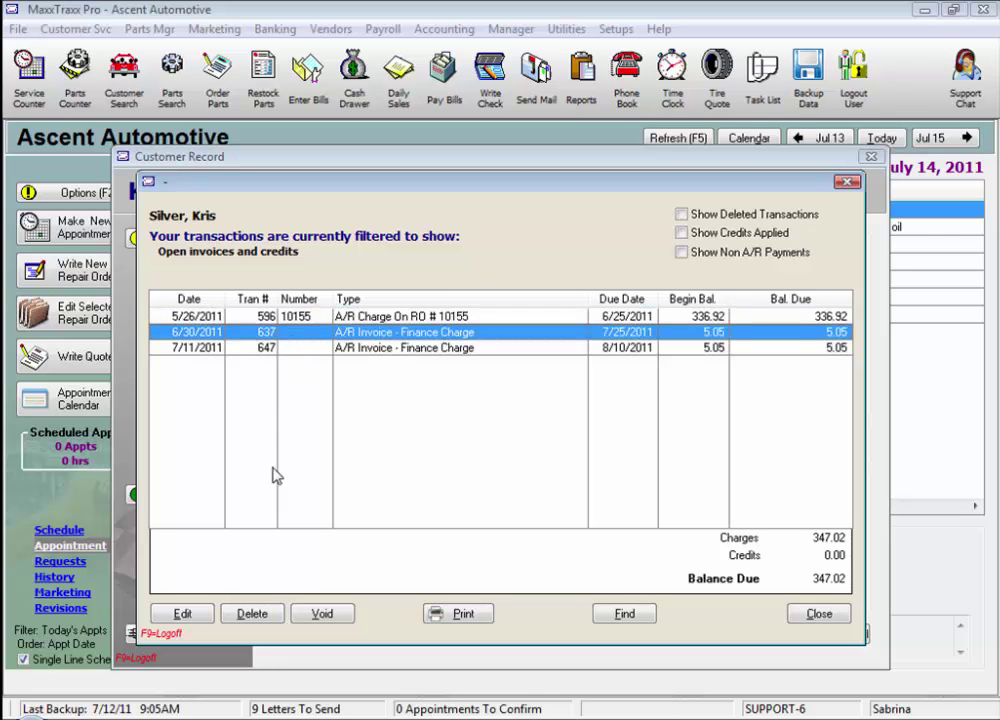
pyautogui.click(253, 614)
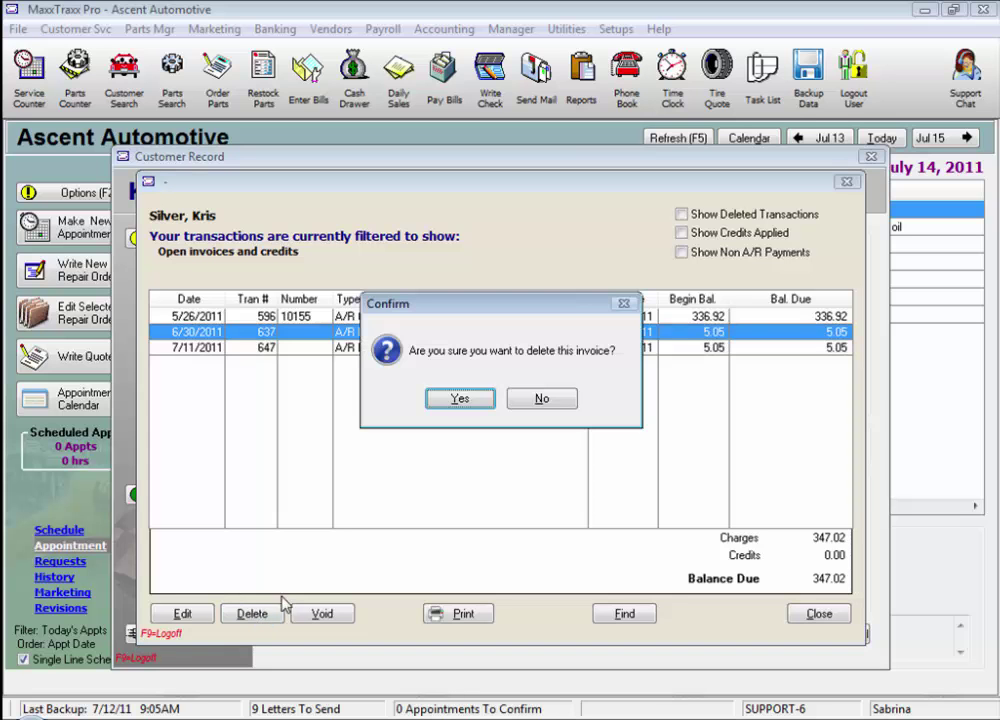
pyautogui.click(460, 400)
pyautogui.click(826, 615)
# Generate the customer's A/R statement from their customer record with the statement date set to 7/14/2011.
pyautogui.click(205, 239)
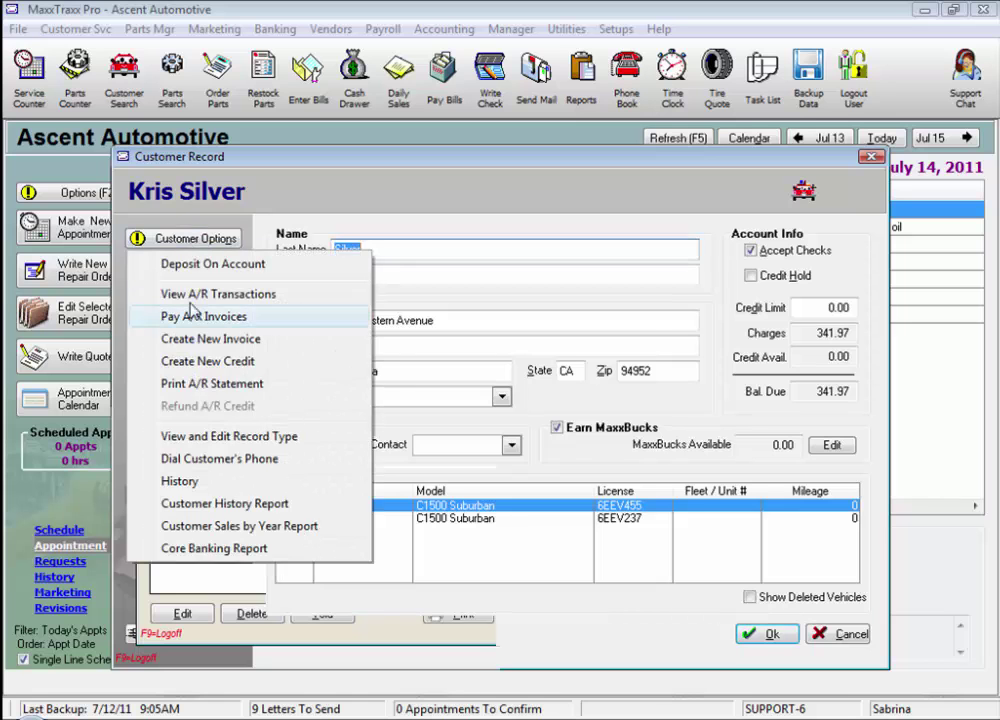
pyautogui.click(190, 384)
pyautogui.click(564, 363)
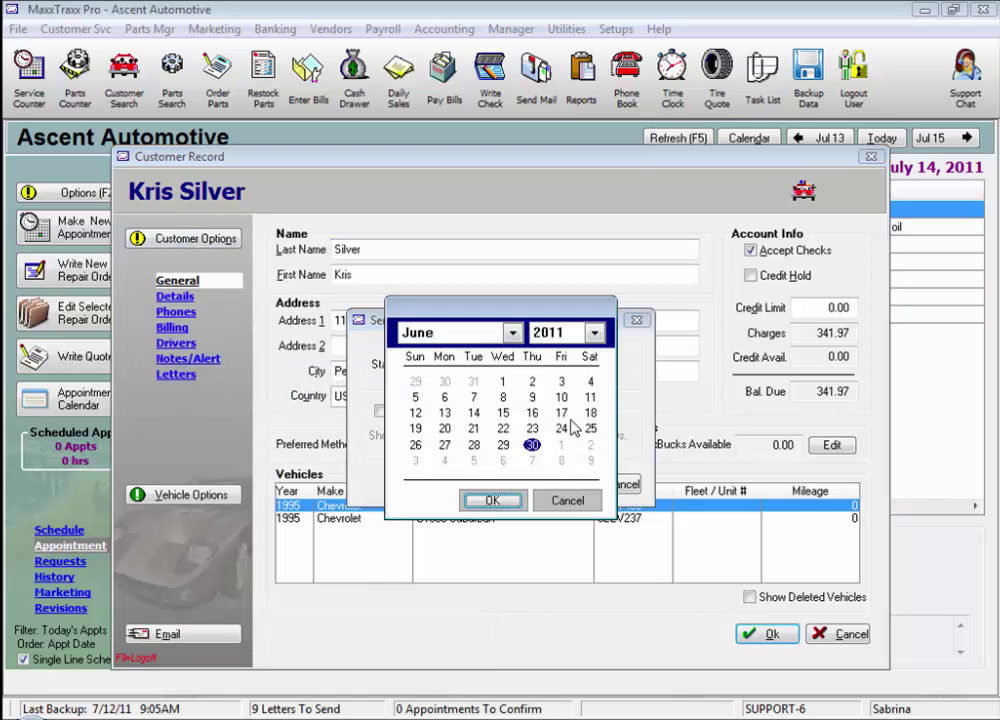
pyautogui.click(563, 461)
pyautogui.click(533, 413)
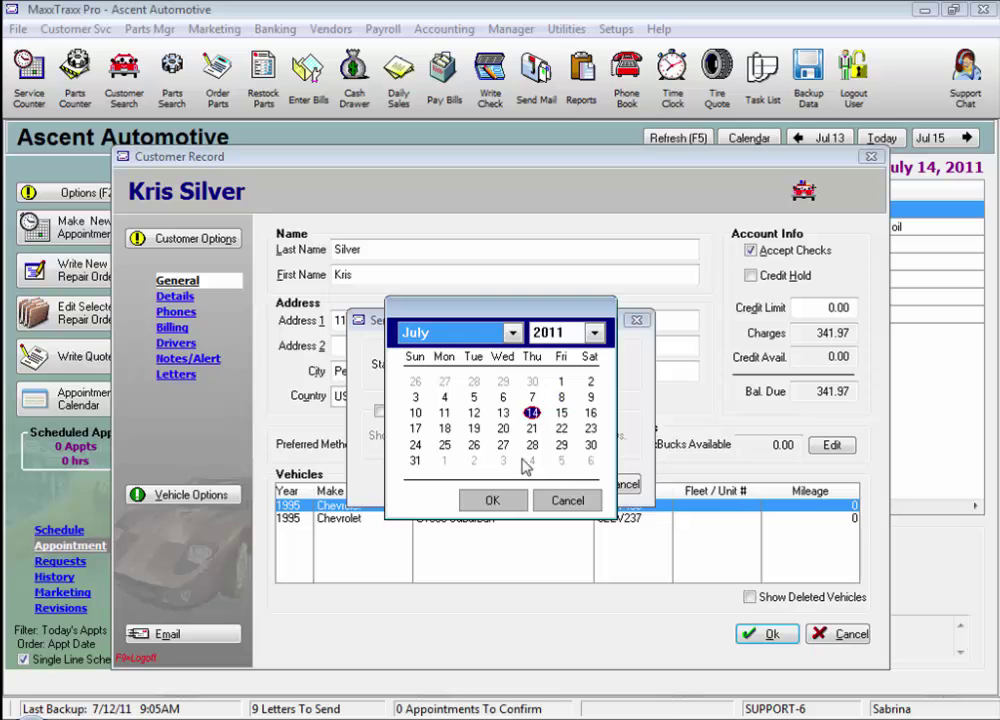
pyautogui.click(497, 501)
pyautogui.click(537, 485)
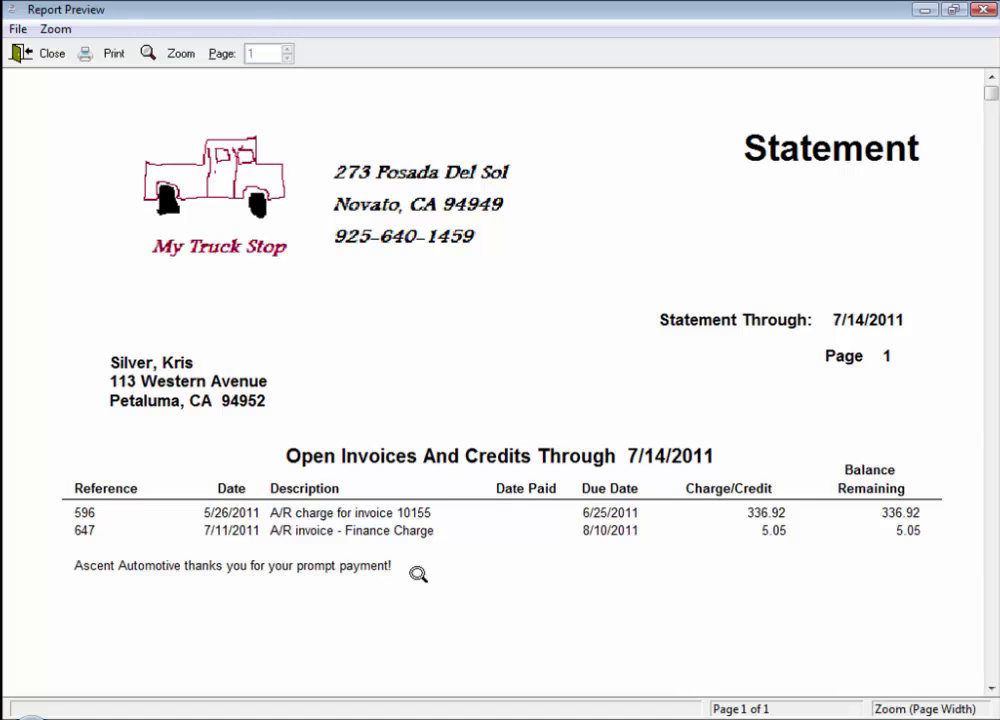
# Examine the statement's open invoices, due dates, aging totals and finance charge note, then close the preview and the customer record.
pyautogui.click(990, 689)
pyautogui.click(990, 689)
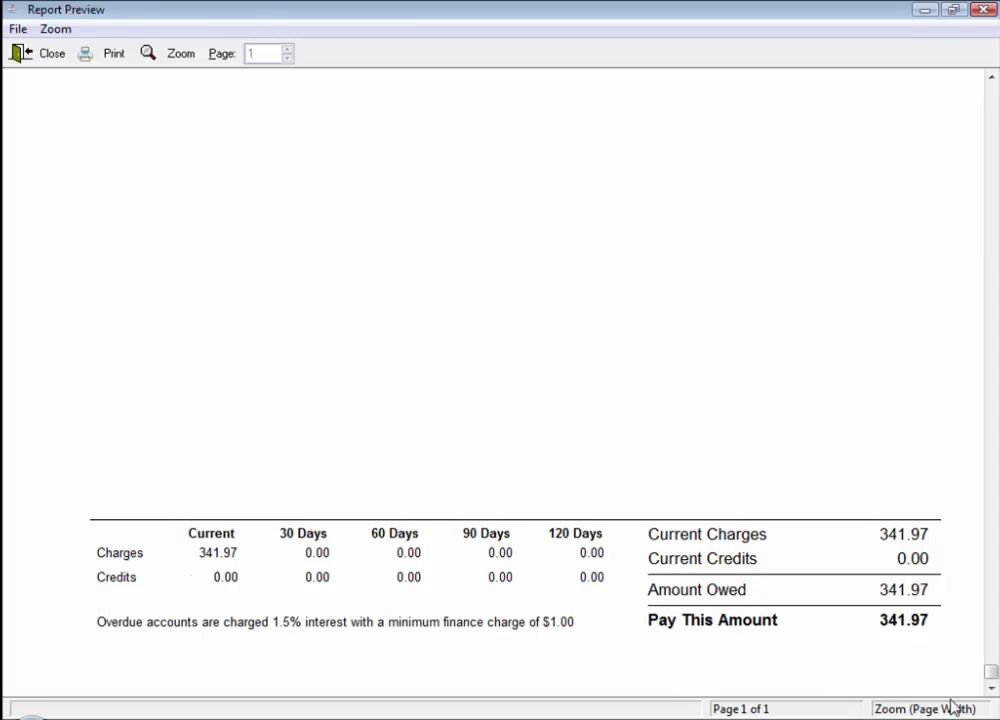
pyautogui.moveTo(990, 674); pyautogui.dragTo(982, 257)
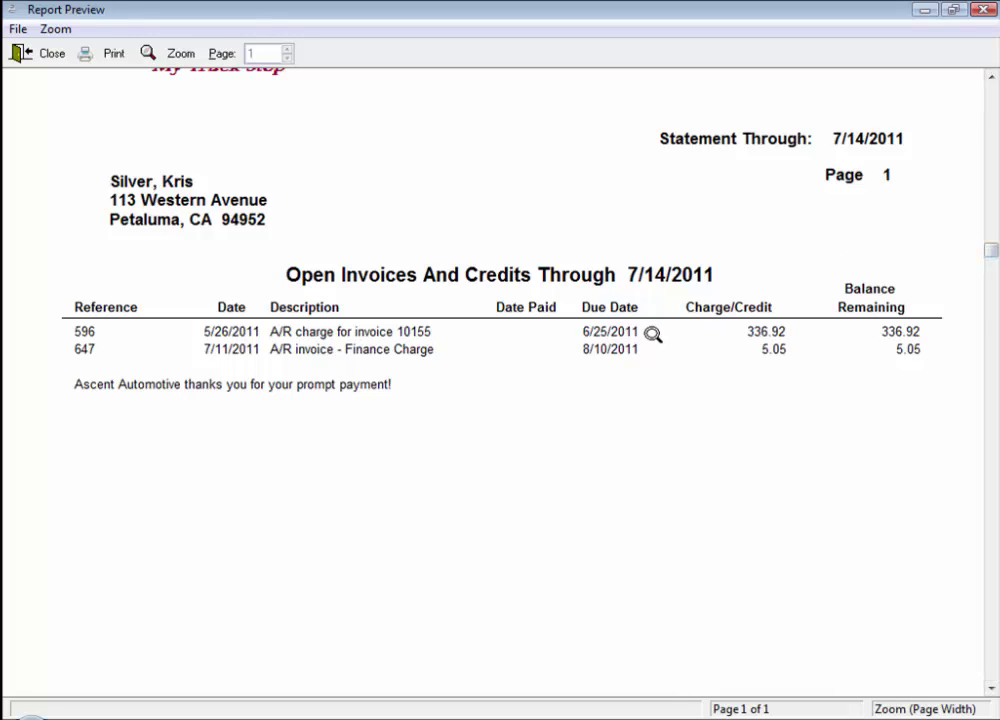
pyautogui.click(576, 330)
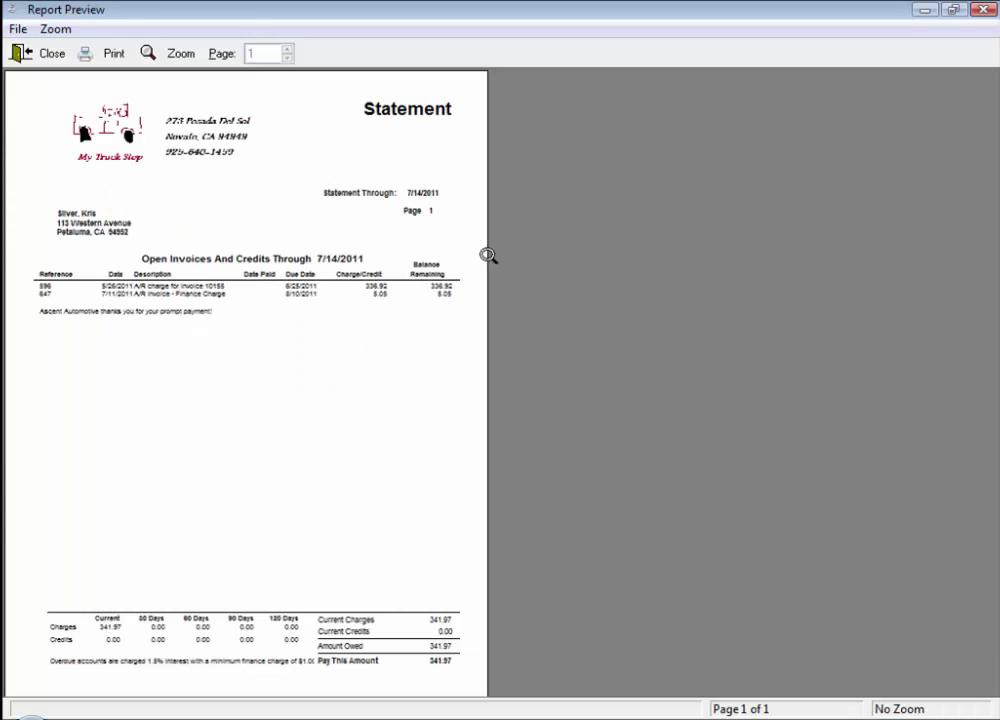
pyautogui.click(33, 56)
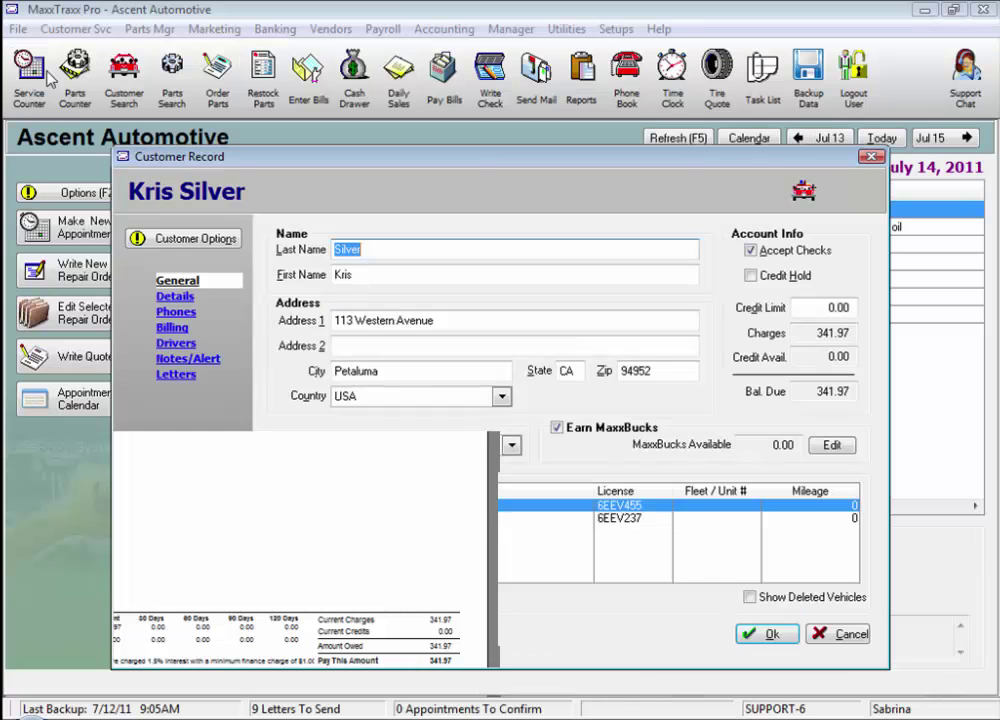
pyautogui.click(762, 634)
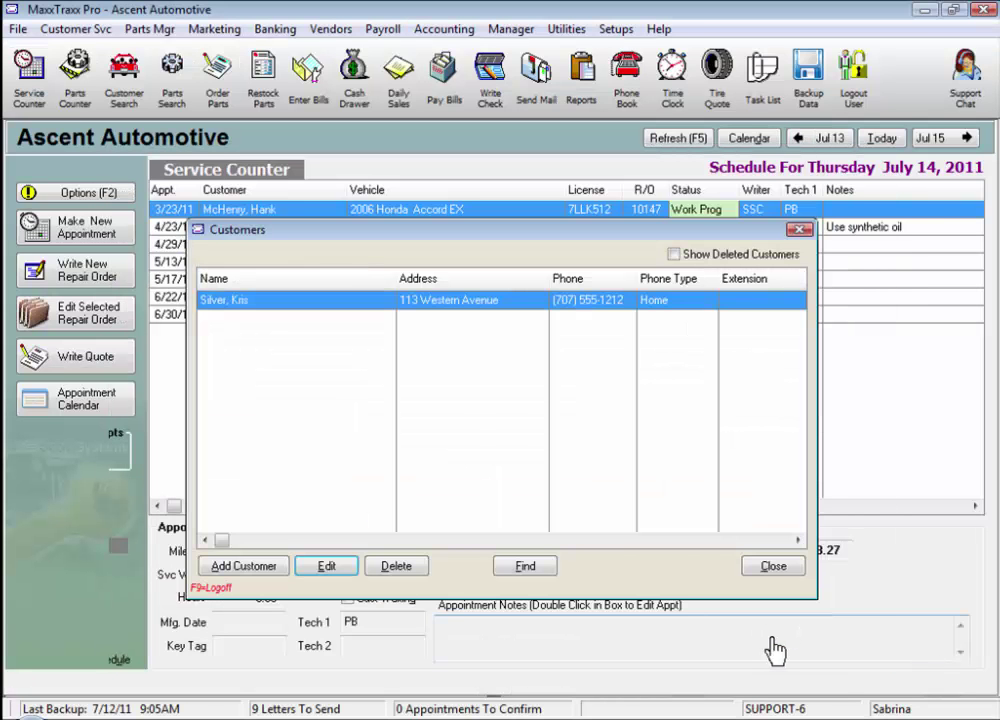